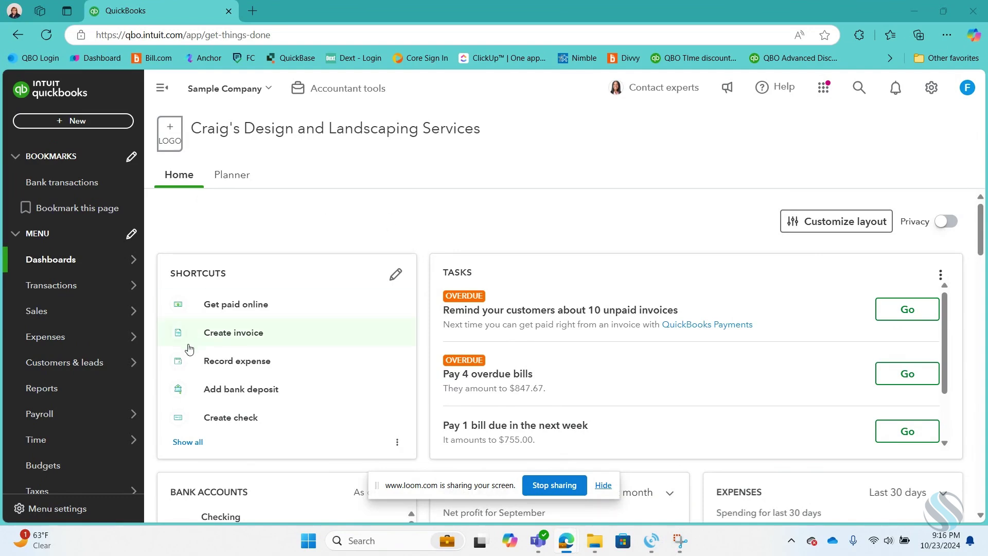
Open the Books by Bessie vendor record from the Vendors list and scroll through its transactions
{"action": "mouse_move", "coordinate": [107, 358]}
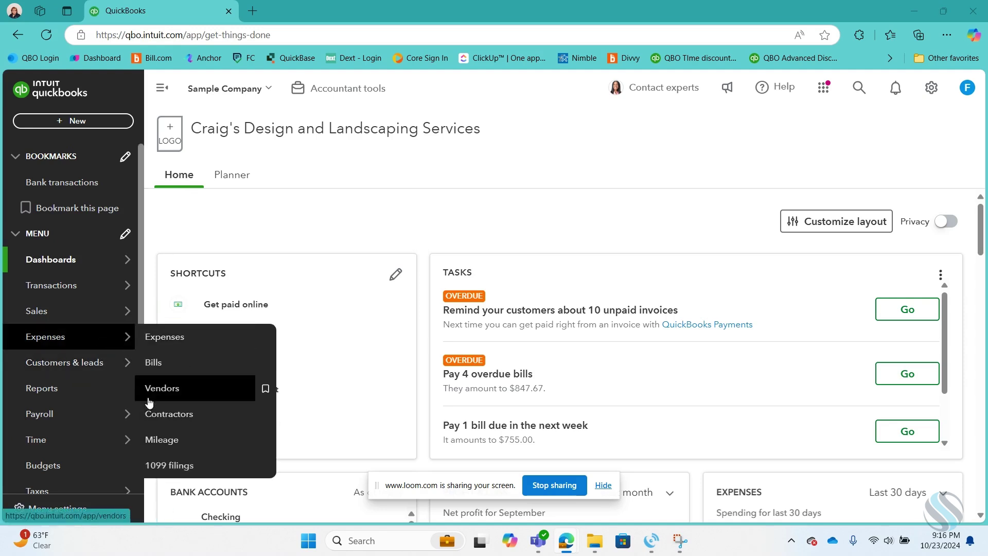
{"action": "left_click", "coordinate": [150, 394]}
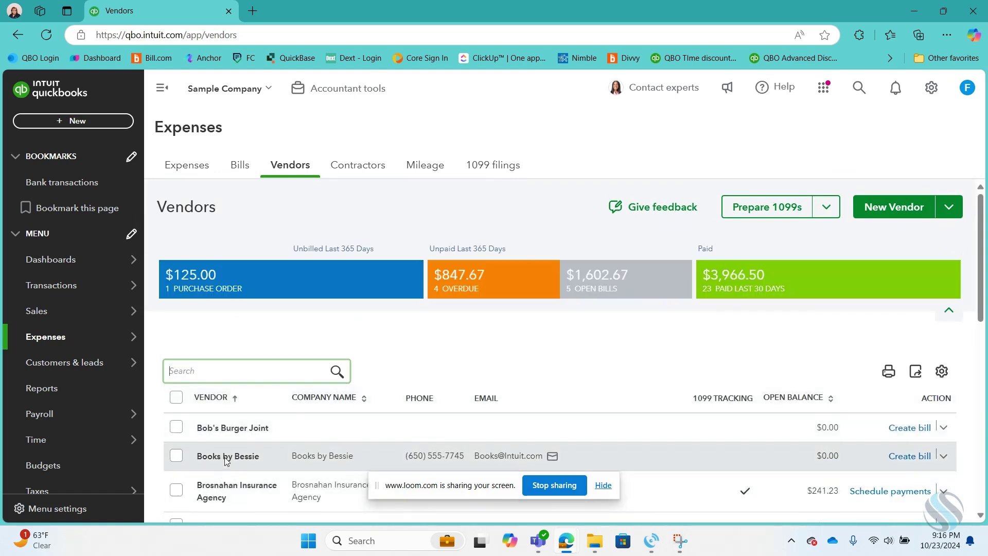
{"action": "left_click", "coordinate": [227, 458]}
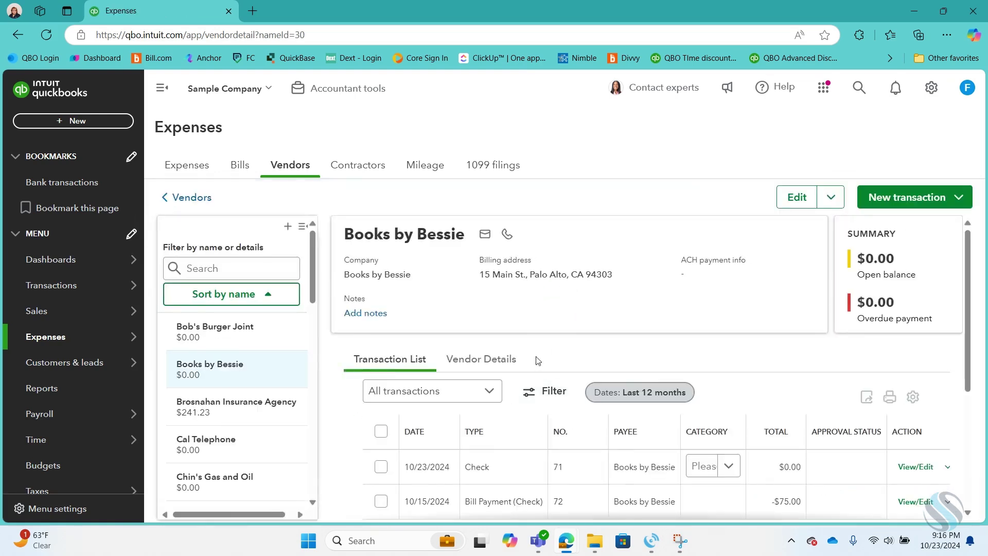
{"action": "scroll", "coordinate": [569, 406], "scroll_direction": "down", "scroll_amount": 3}
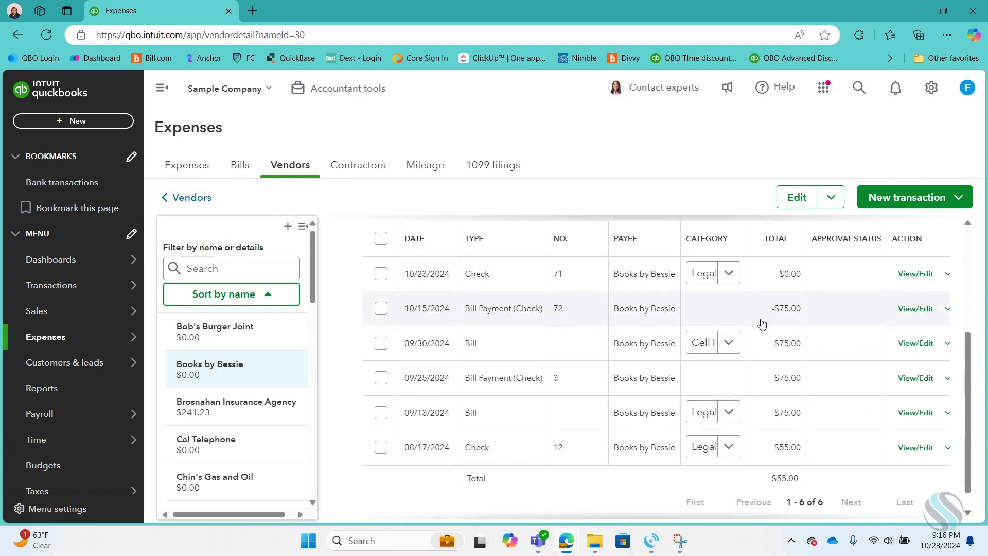
{"action": "scroll", "coordinate": [763, 323], "scroll_direction": "up", "scroll_amount": 2}
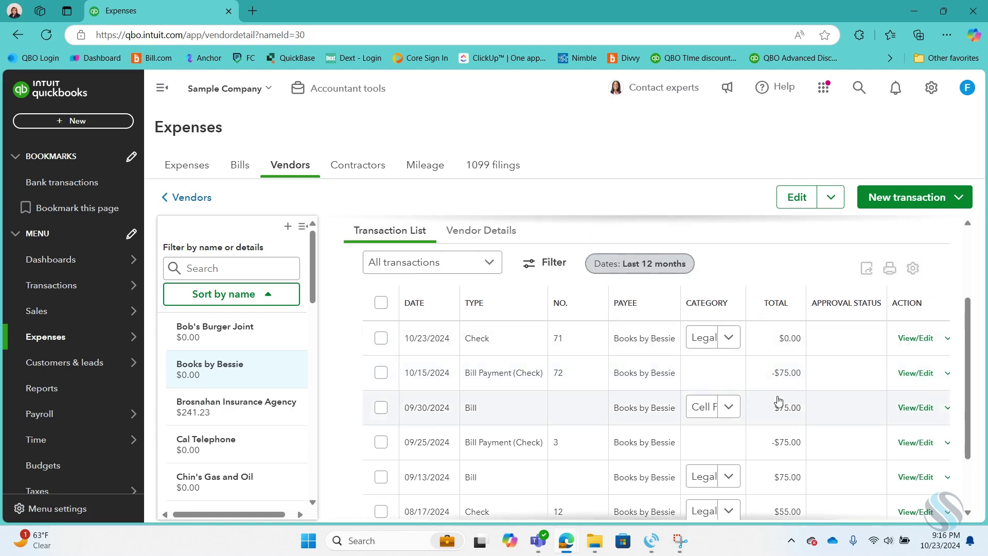
{"action": "left_click", "coordinate": [85, 122]}
Start a new journal entry dated 10/23/2024
{"action": "left_click", "coordinate": [374, 243]}
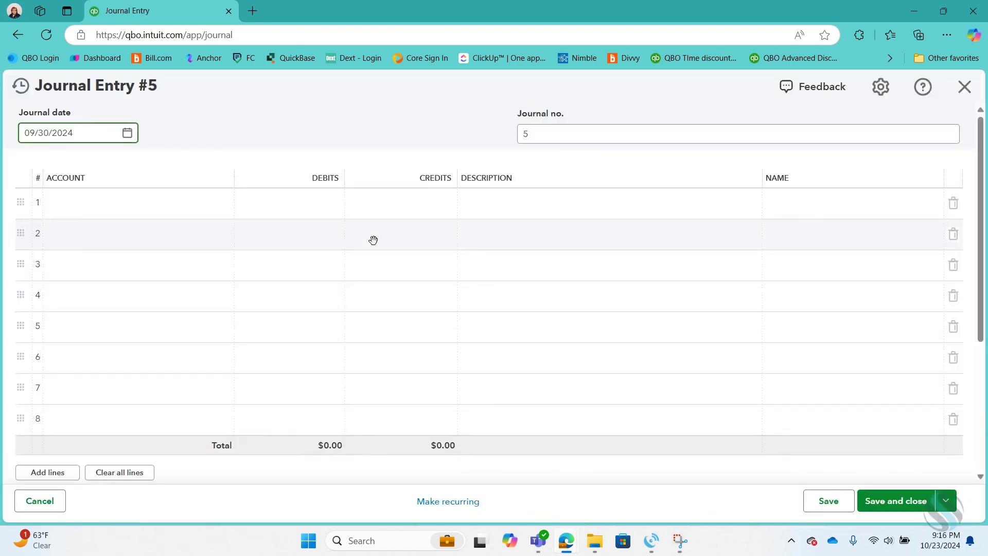
{"action": "left_click", "coordinate": [127, 133]}
{"action": "left_click", "coordinate": [162, 169]}
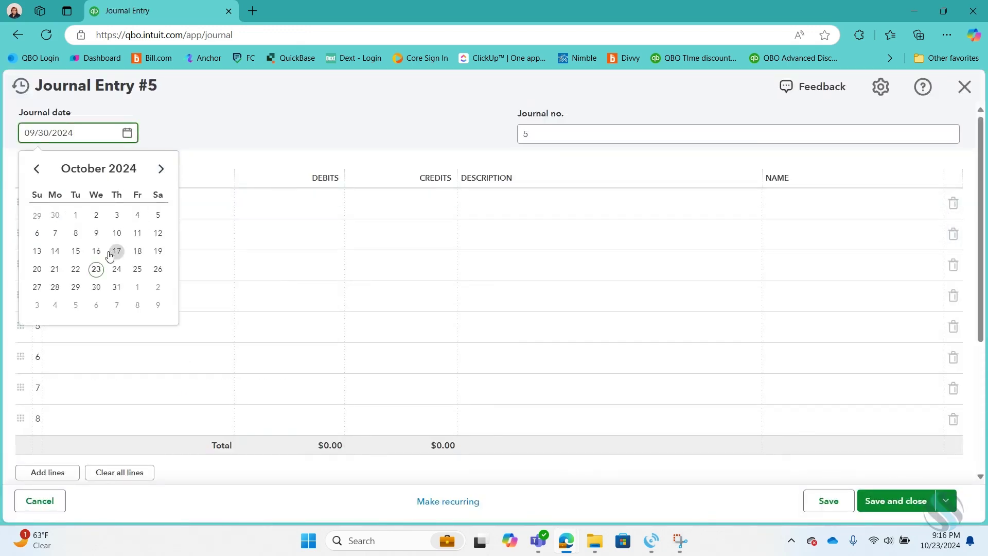
{"action": "left_click", "coordinate": [97, 270]}
Fill line 1 with a $75.00 Checking debit, 'To void bill payment', for Books by Bessie
{"action": "left_click", "coordinate": [133, 207]}
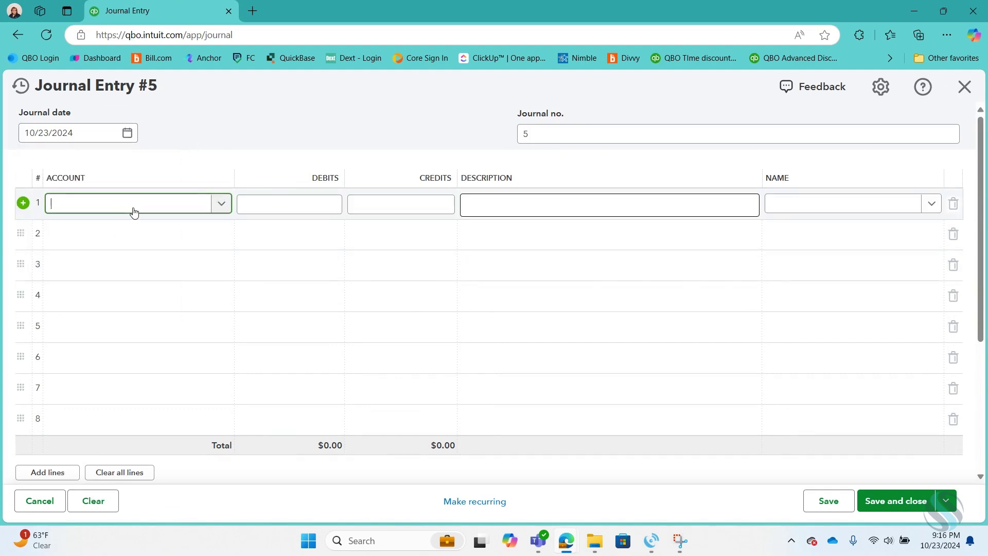
{"action": "type", "text": "ch"}
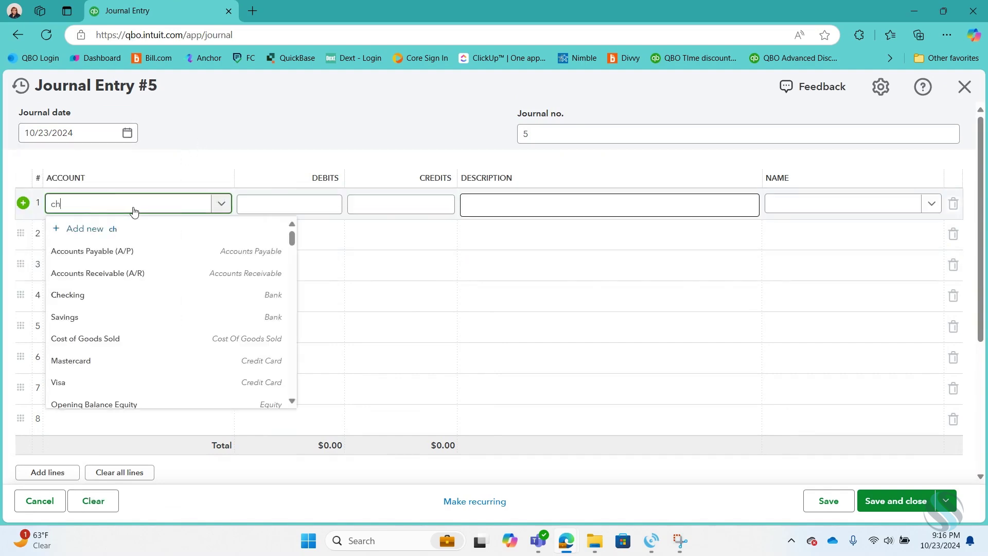
{"action": "type", "text": "e"}
{"action": "type", "text": "c"}
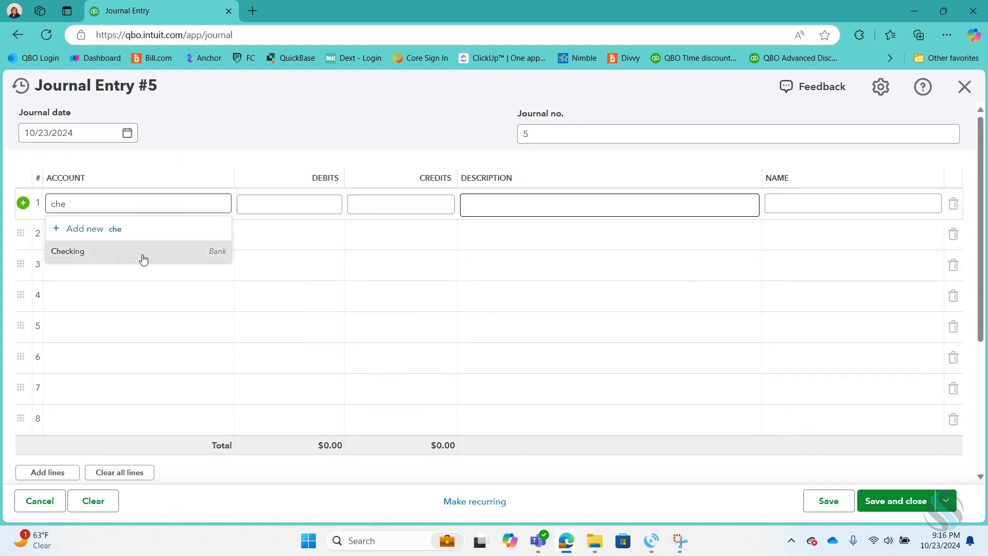
{"action": "left_click", "coordinate": [139, 251]}
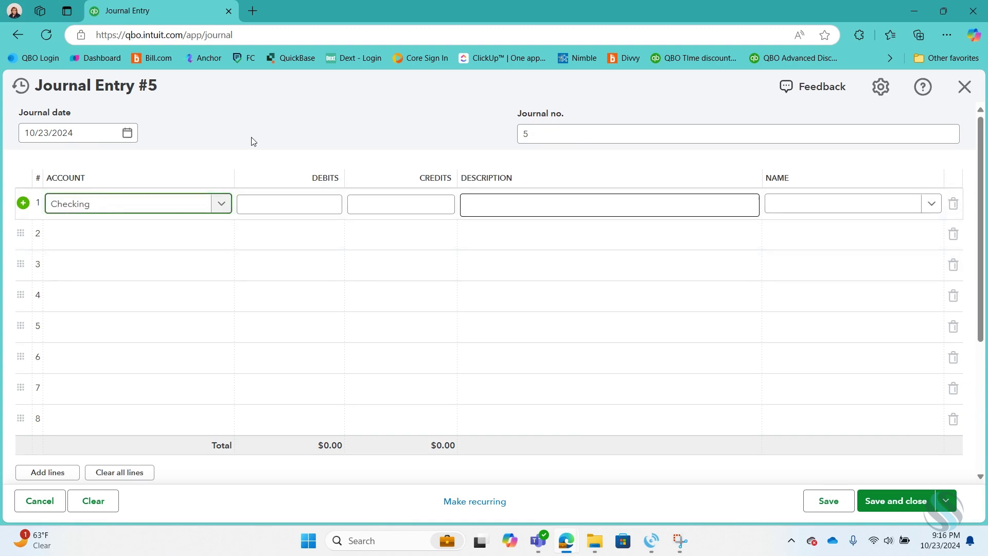
{"action": "left_click", "coordinate": [301, 207]}
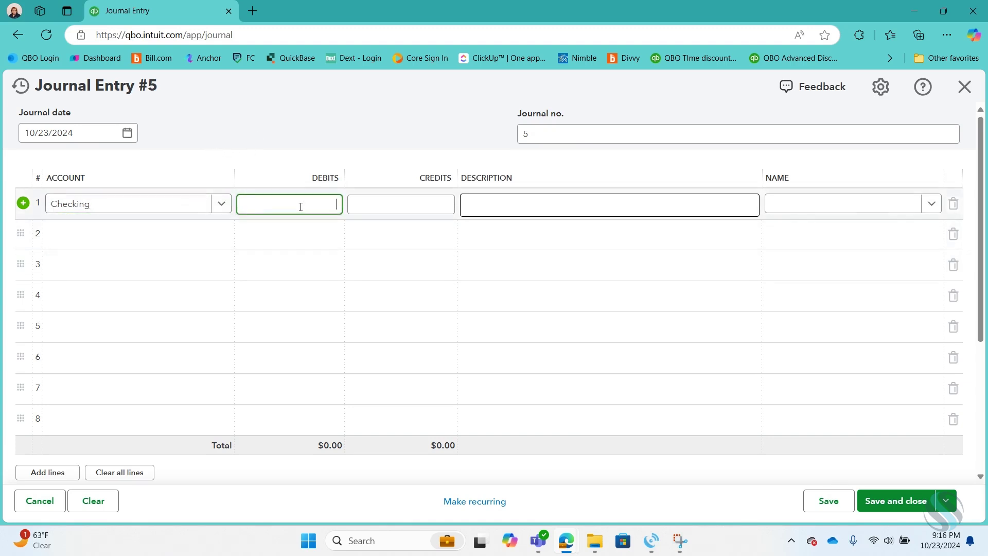
{"action": "left_click", "coordinate": [507, 203]}
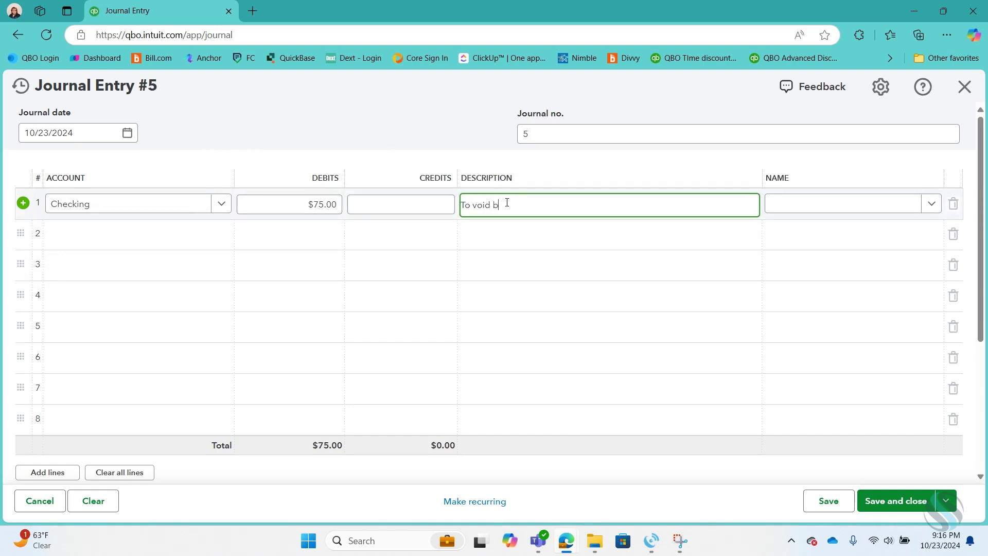
{"action": "type", "text": "To void bill payment"}
{"action": "key", "text": "Tab"}
{"action": "type", "text": "b"}
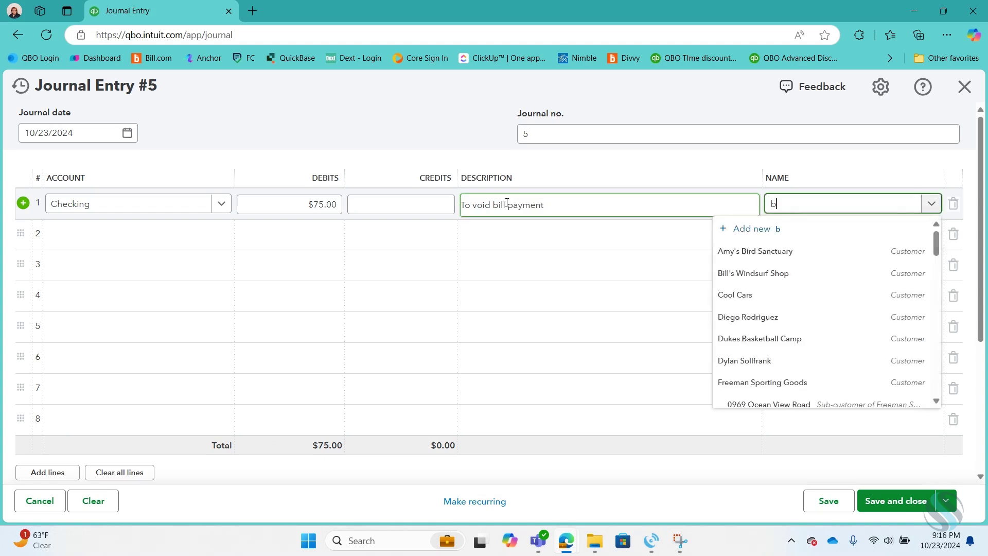
{"action": "type", "text": "ook"}
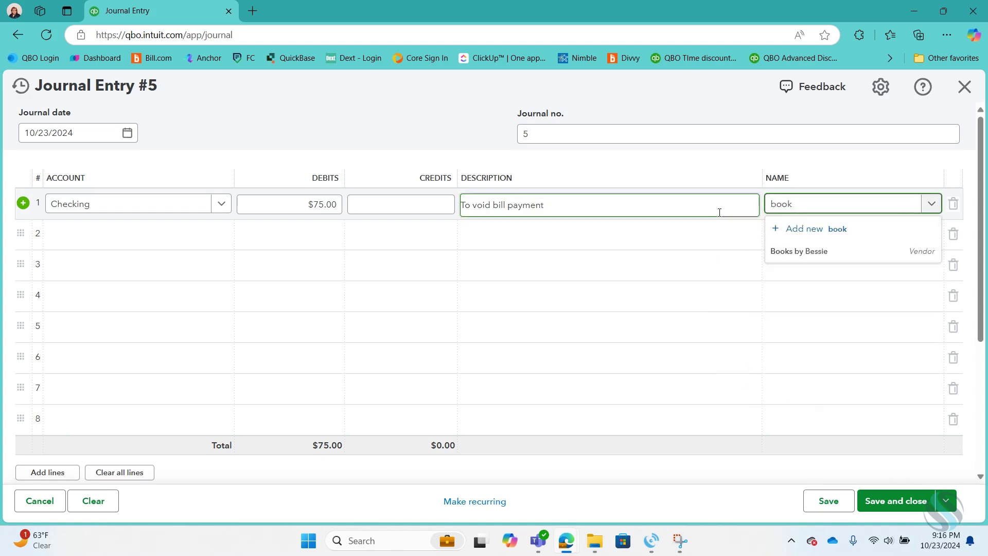
{"action": "left_click", "coordinate": [862, 252]}
Put Accounts Payable (A/P) with Books by Bessie on line 2 and save Journal Entry #5
{"action": "left_click", "coordinate": [179, 238]}
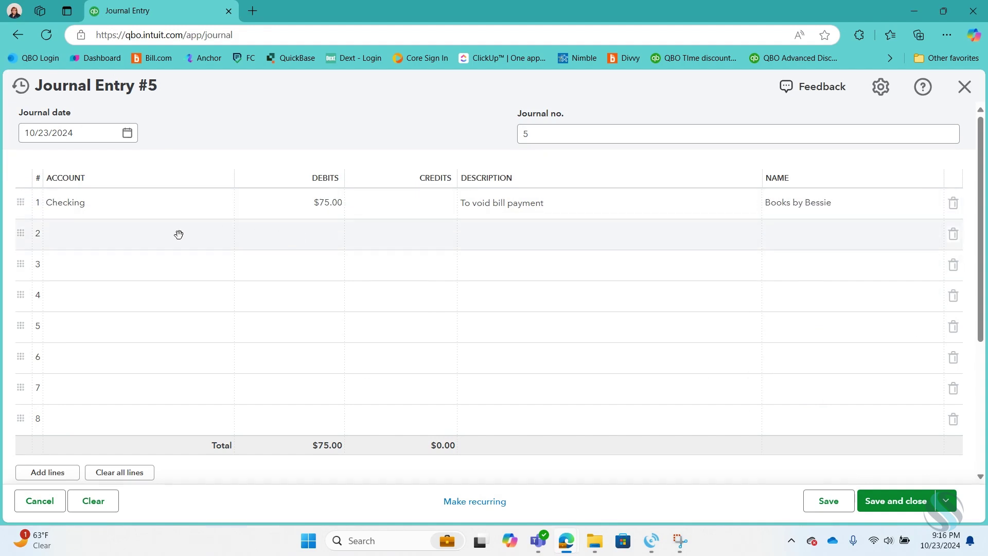
{"action": "type", "text": "accounts"}
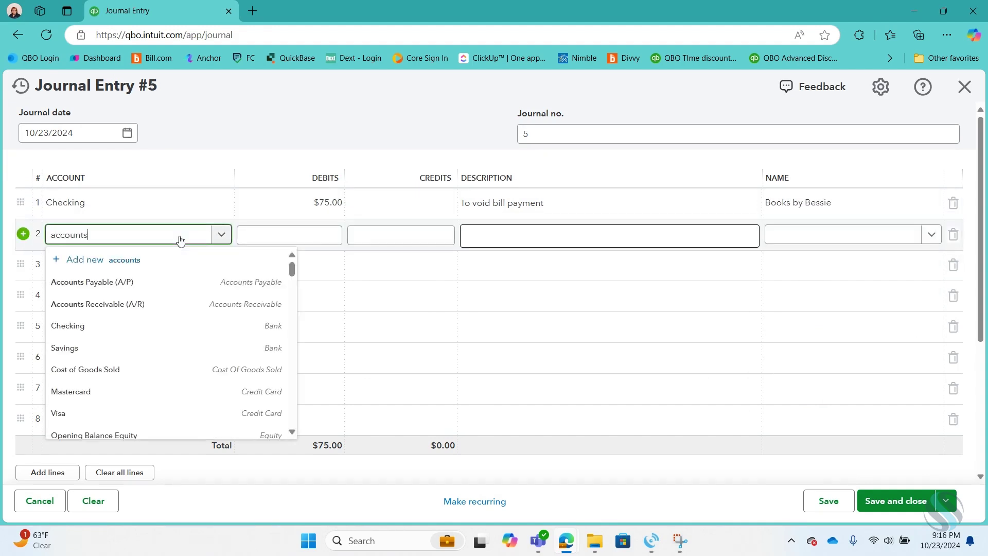
{"action": "left_click", "coordinate": [177, 282]}
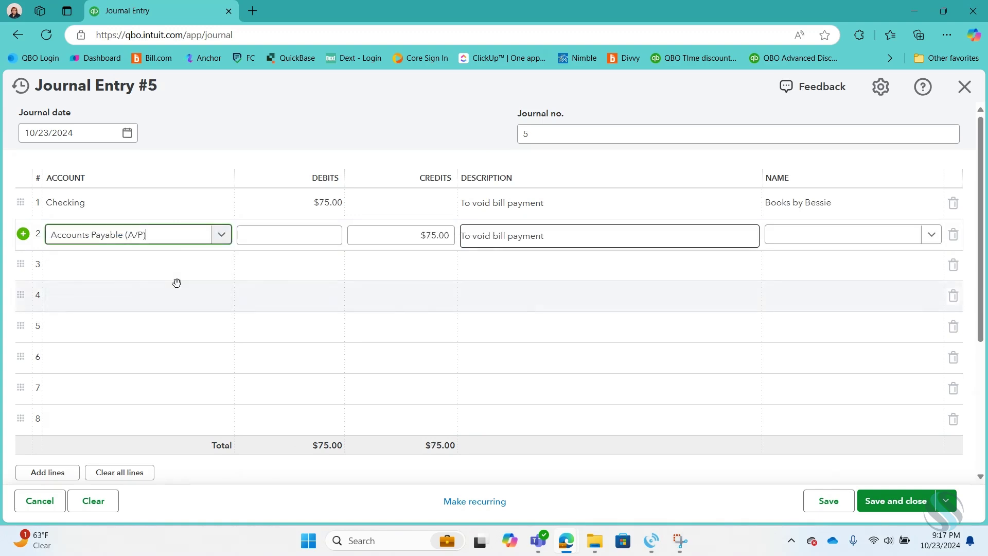
{"action": "left_click", "coordinate": [819, 243]}
{"action": "type", "text": "boo"}
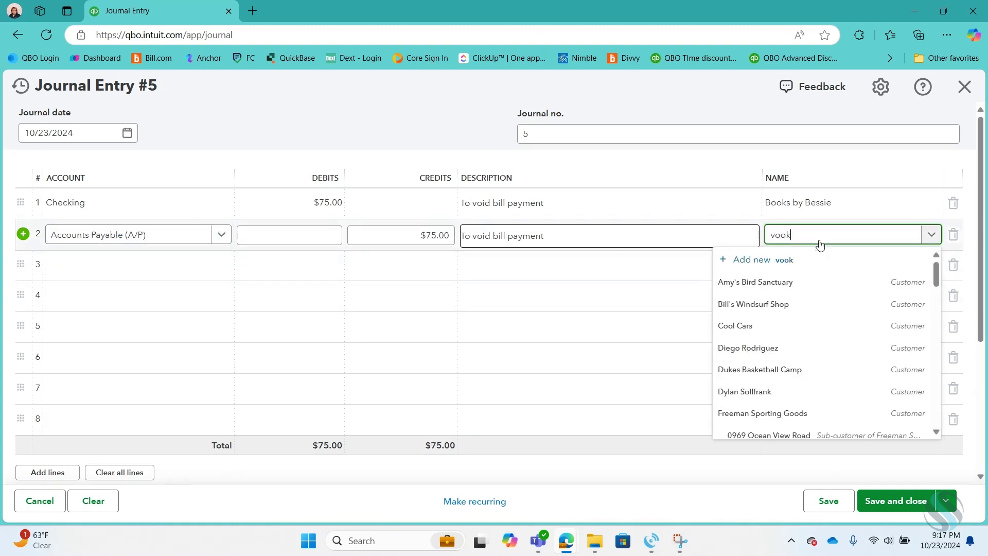
{"action": "key", "text": "BackSpace"}
{"action": "key", "text": "BackSpace"}
{"action": "type", "text": "oo"}
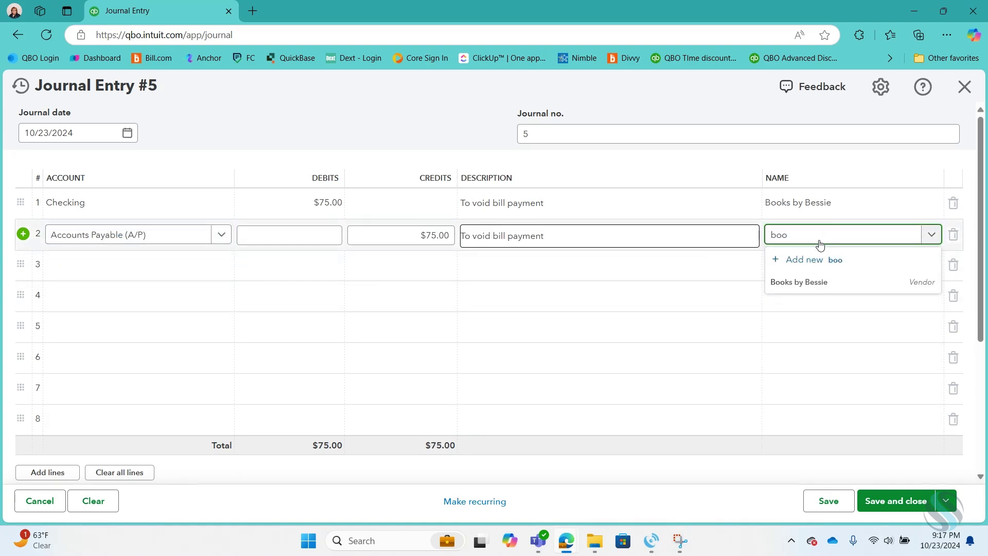
{"action": "left_click", "coordinate": [811, 285]}
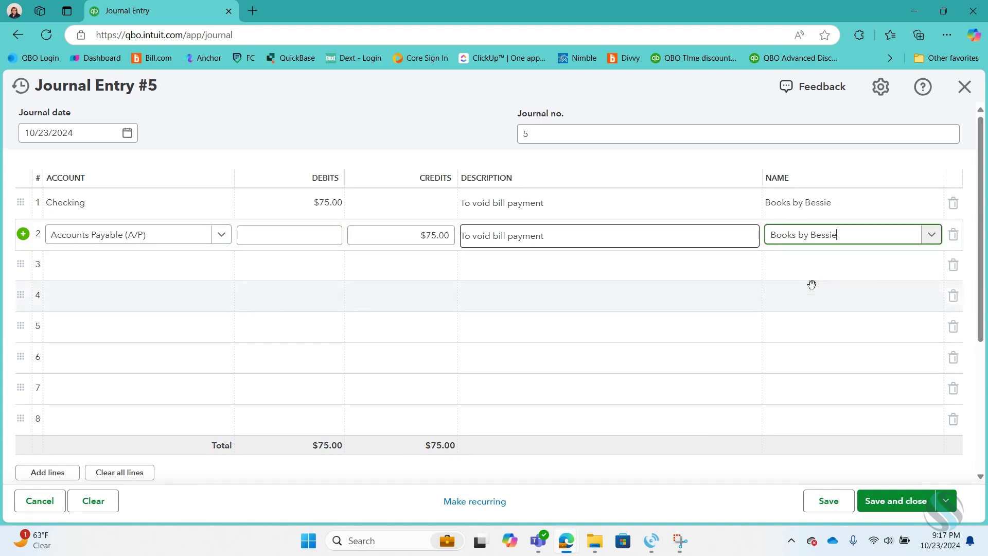
{"action": "left_click", "coordinate": [894, 502]}
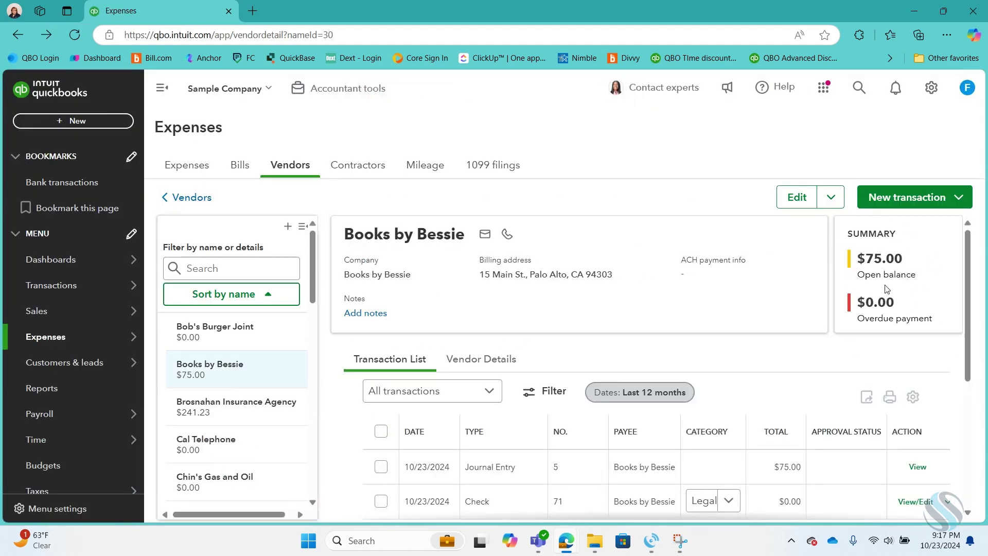
In Bill Payment #72, apply the $75 to Journal Entry #5 instead of the 09/30/2024 bill
{"action": "scroll", "coordinate": [685, 329], "scroll_direction": "down", "scroll_amount": 2}
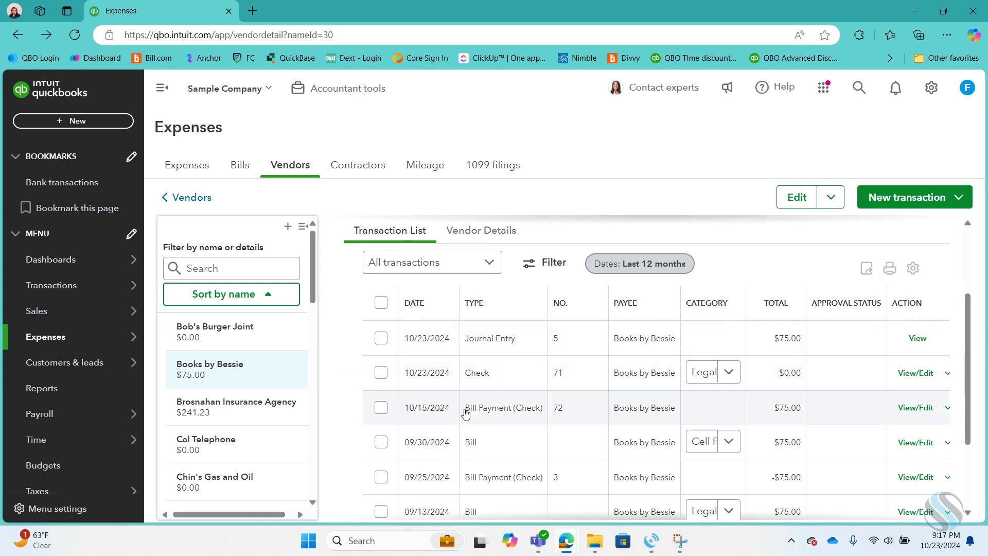
{"action": "left_click", "coordinate": [490, 411]}
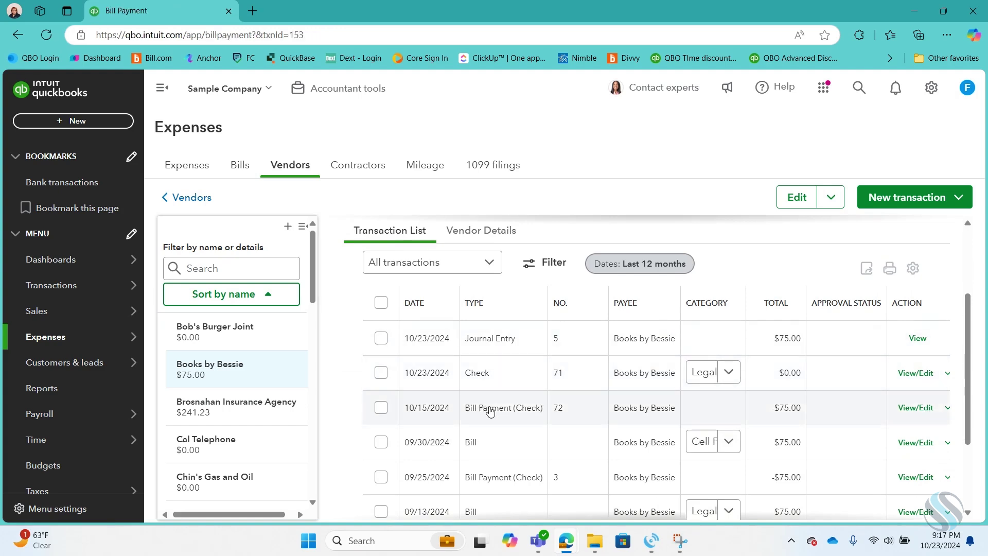
{"action": "scroll", "coordinate": [363, 348], "scroll_direction": "down", "scroll_amount": 2}
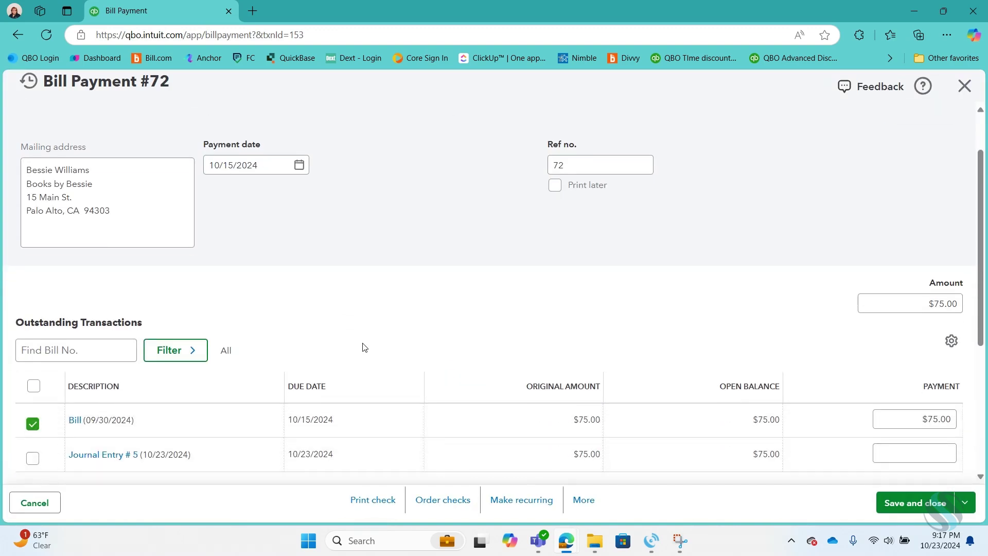
{"action": "scroll", "coordinate": [363, 347], "scroll_direction": "down", "scroll_amount": 2}
{"action": "scroll", "coordinate": [442, 282], "scroll_direction": "up", "scroll_amount": 3}
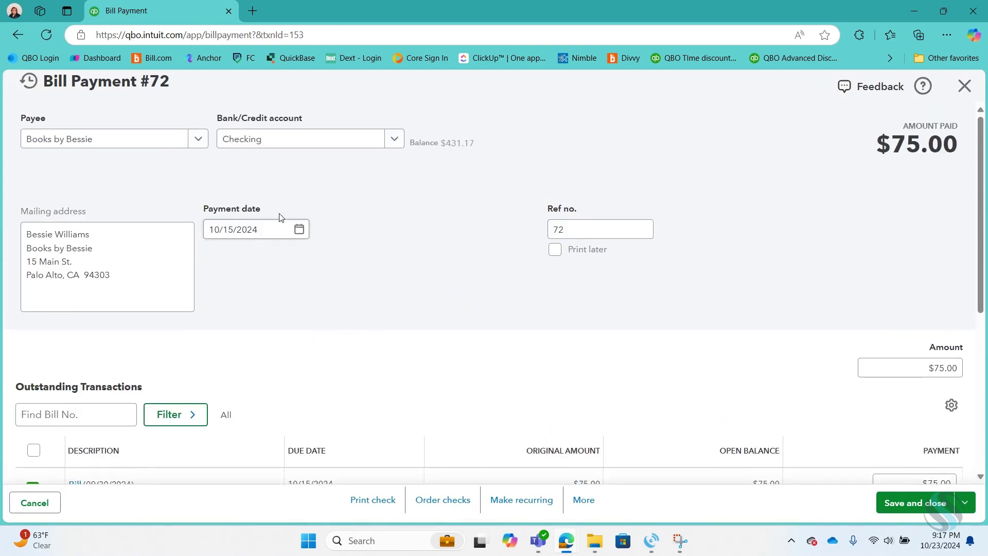
{"action": "scroll", "coordinate": [306, 327], "scroll_direction": "down", "scroll_amount": 3}
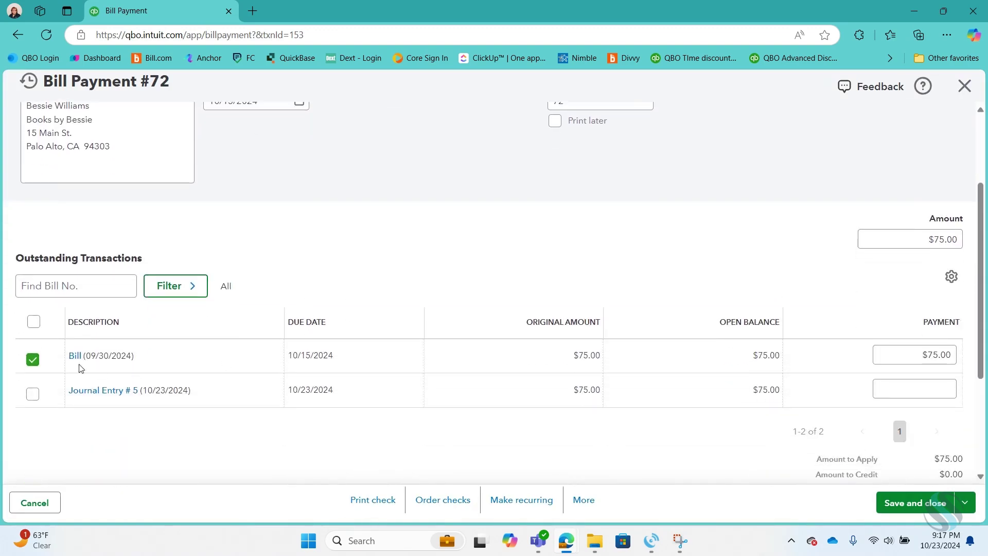
{"action": "left_click", "coordinate": [33, 360]}
{"action": "left_click", "coordinate": [32, 394]}
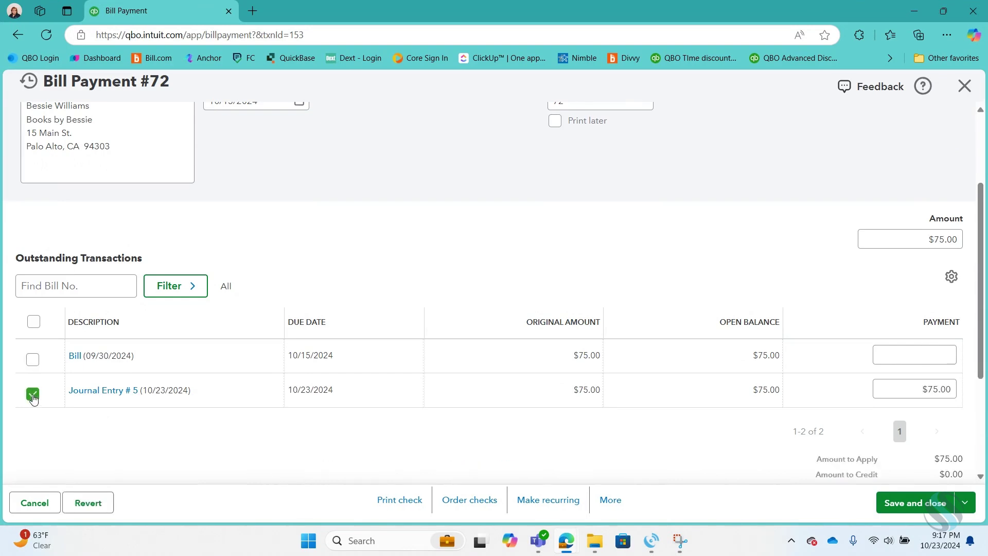
{"action": "scroll", "coordinate": [447, 277], "scroll_direction": "up", "scroll_amount": 3}
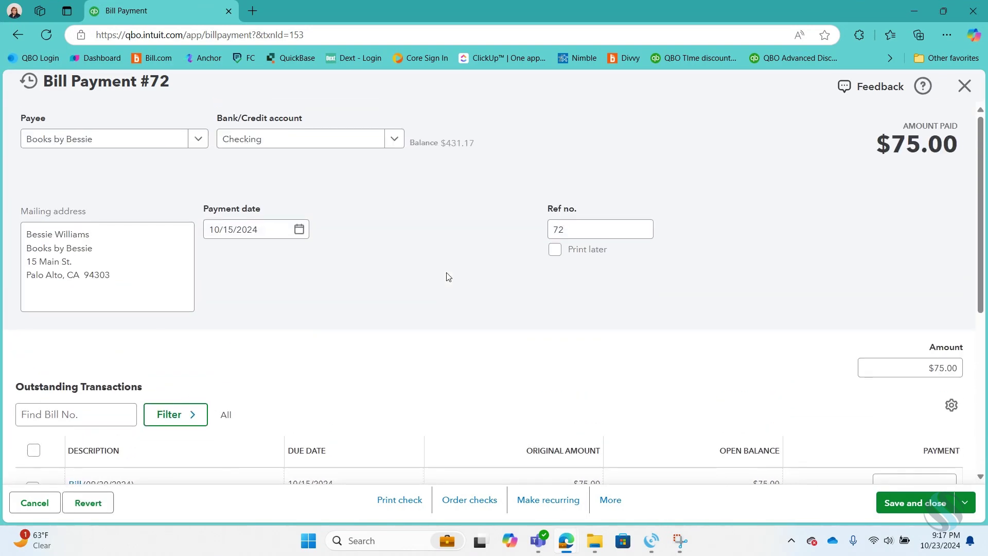
{"action": "left_click", "coordinate": [937, 503]}
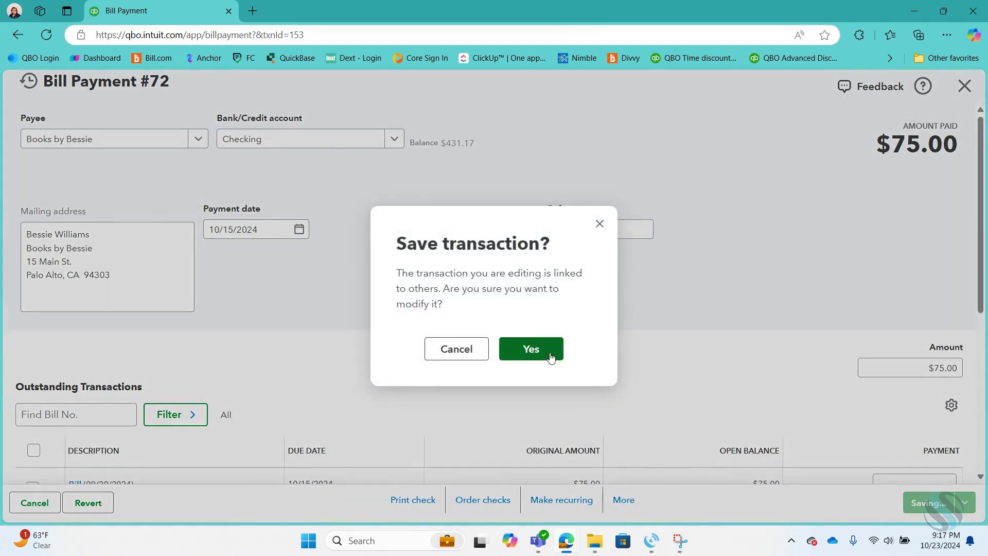
Confirm the modified Bill Payment #72 and review Books by Bessie's $75.00 open balance
{"action": "left_click", "coordinate": [551, 356]}
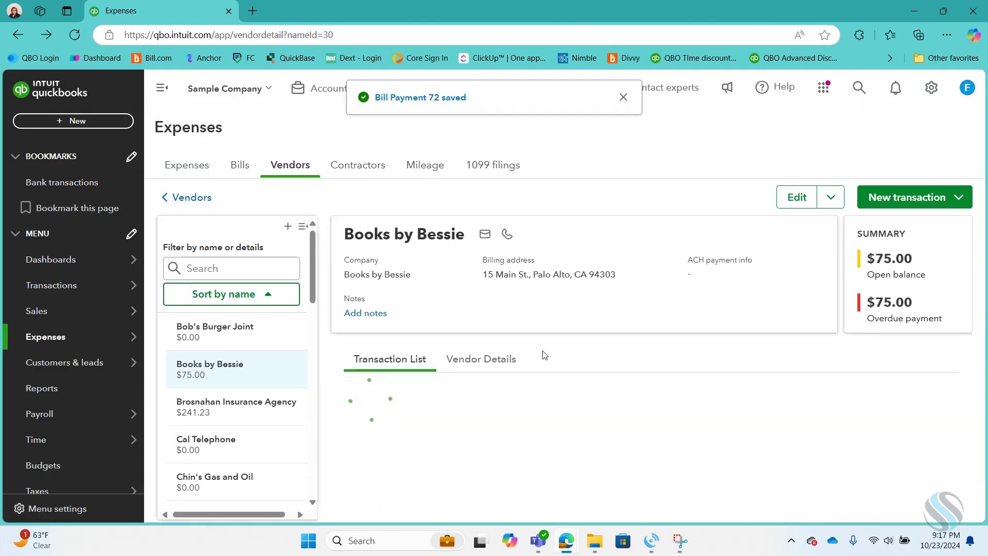
{"action": "scroll", "coordinate": [653, 338], "scroll_direction": "down", "scroll_amount": 3}
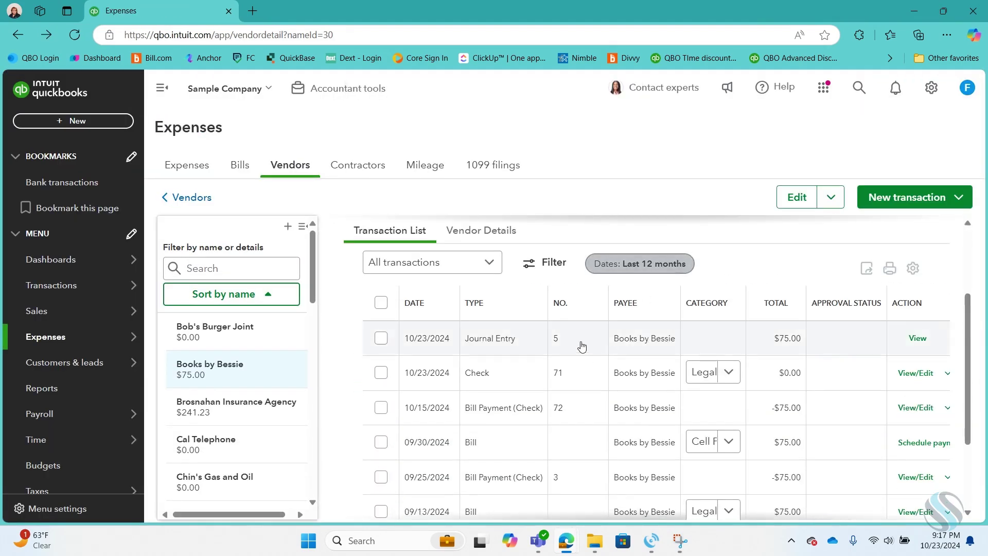
{"action": "scroll", "coordinate": [652, 337], "scroll_direction": "up", "scroll_amount": 3}
{"action": "scroll", "coordinate": [892, 478], "scroll_direction": "down", "scroll_amount": 3}
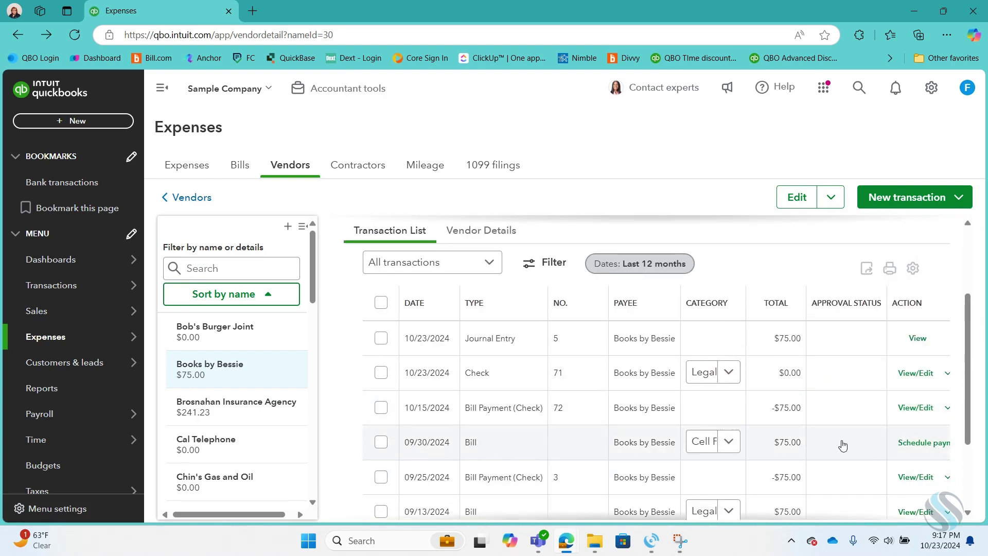
{"action": "scroll", "coordinate": [777, 284], "scroll_direction": "up", "scroll_amount": 3}
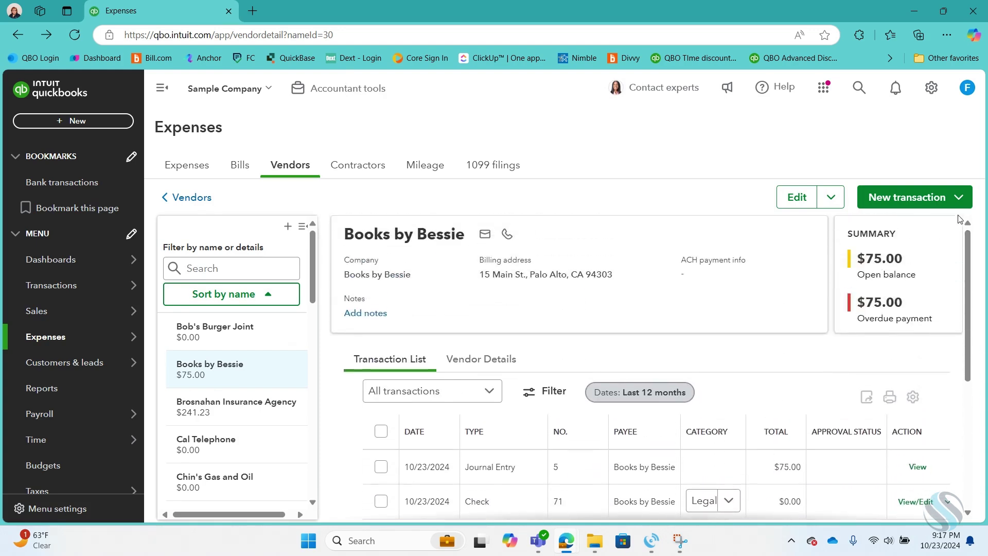
Check that Pay Bills shows Books by Bessie's $75.00 bill as overdue, then close it unpaid
{"action": "left_click", "coordinate": [960, 199]}
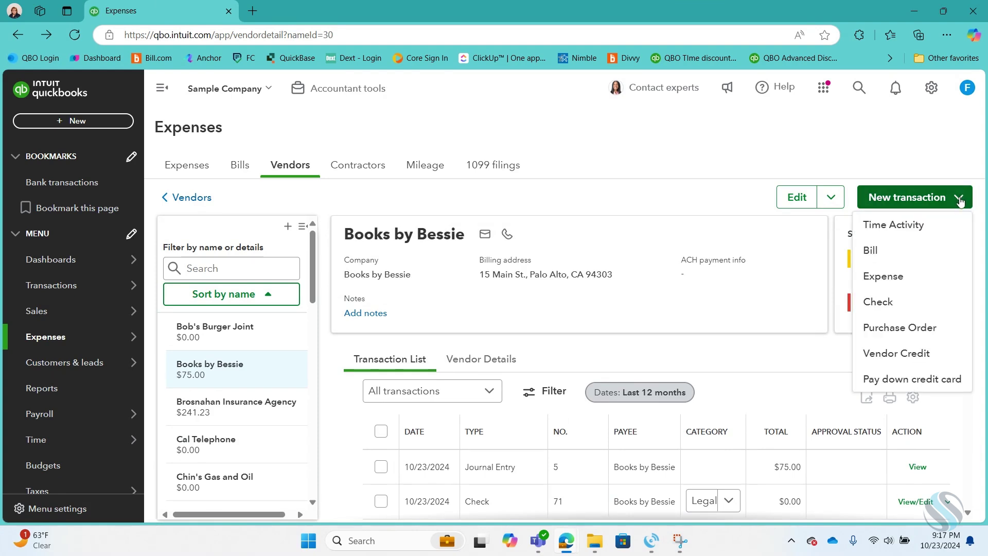
{"action": "left_click", "coordinate": [689, 157]}
{"action": "left_click", "coordinate": [76, 122]}
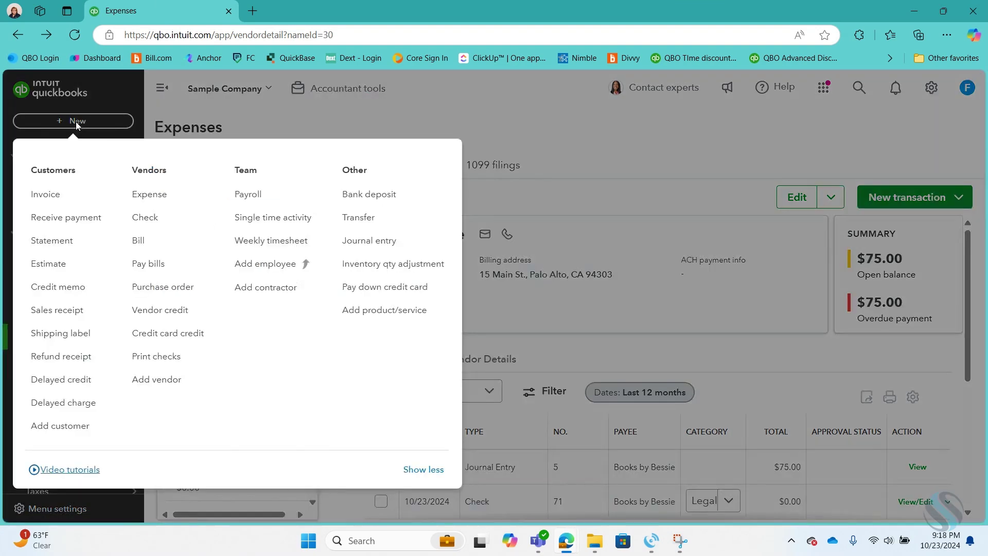
{"action": "left_click", "coordinate": [160, 273]}
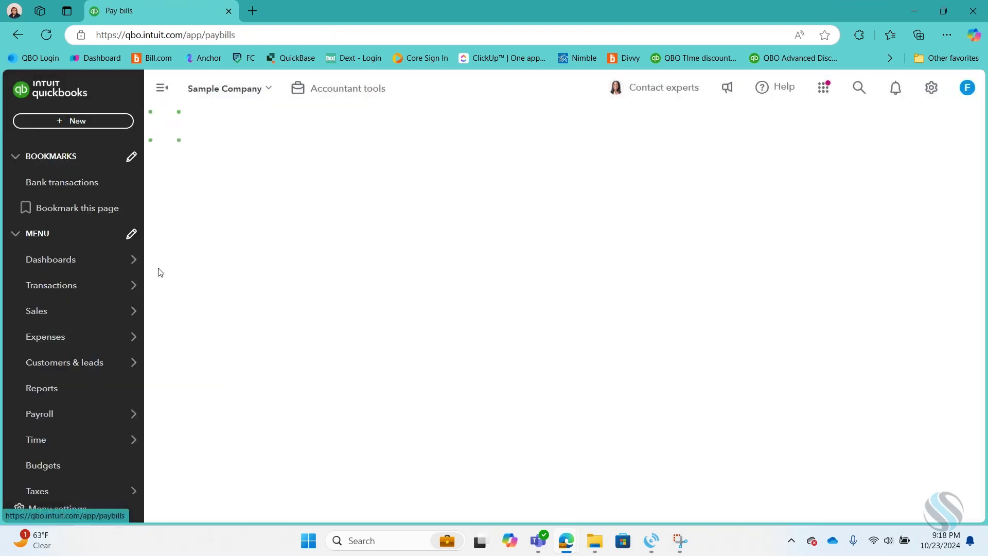
{"action": "scroll", "coordinate": [345, 343], "scroll_direction": "down", "scroll_amount": 3}
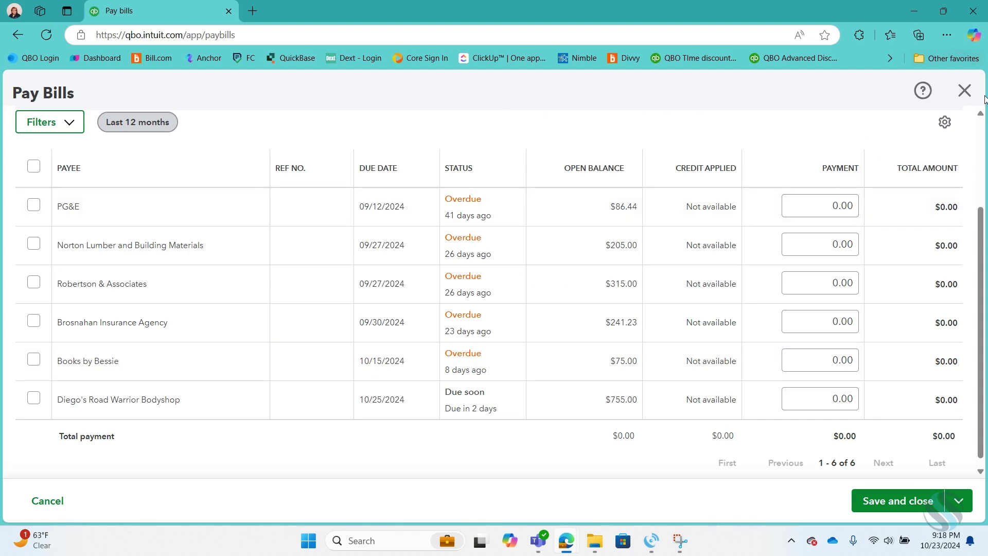
{"action": "left_click", "coordinate": [964, 91]}
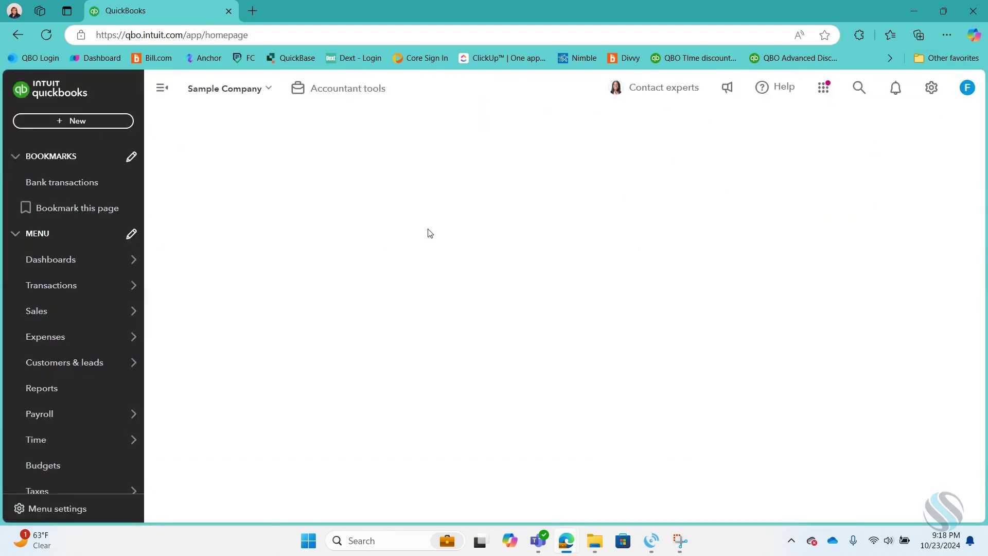